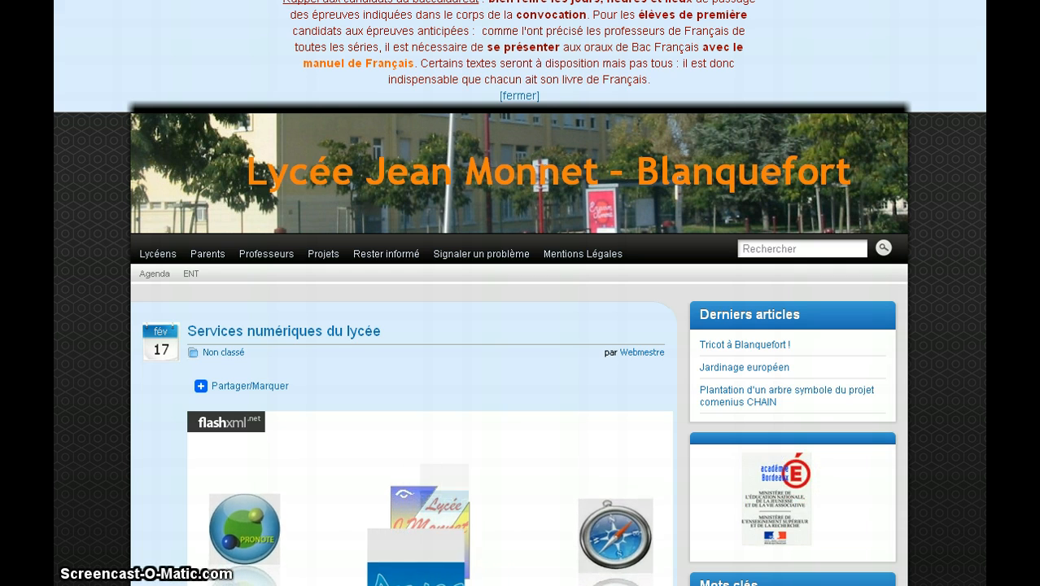
# Step: Look through the school site's home page down to the article on the CHAIN tree planting
pyautogui.scroll(-15, 520, 293)
pyautogui.scroll(-20, 520, 293)
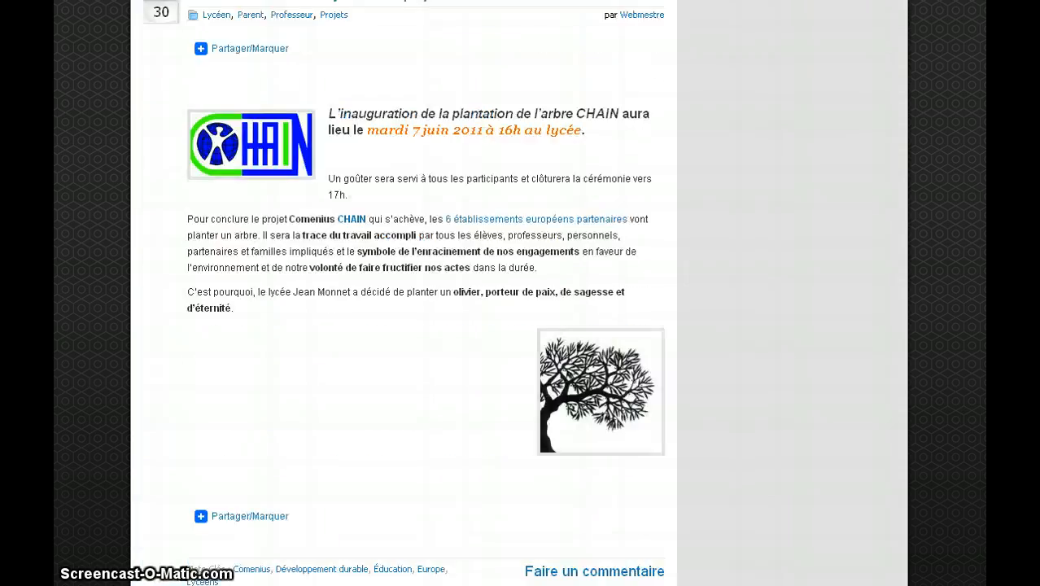
pyautogui.scroll(-1, 520, 293)
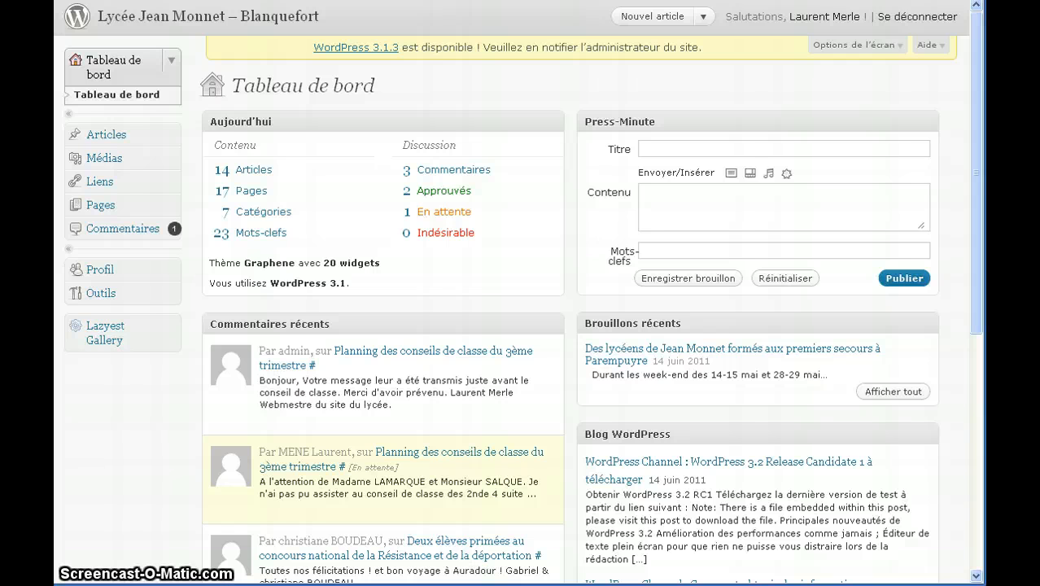
# Step: Create a new article titled "Plantation d'un arbre symbole du projet comenius CHAIN" and paste the copied inauguration text as its body
pyautogui.click(667, 18)
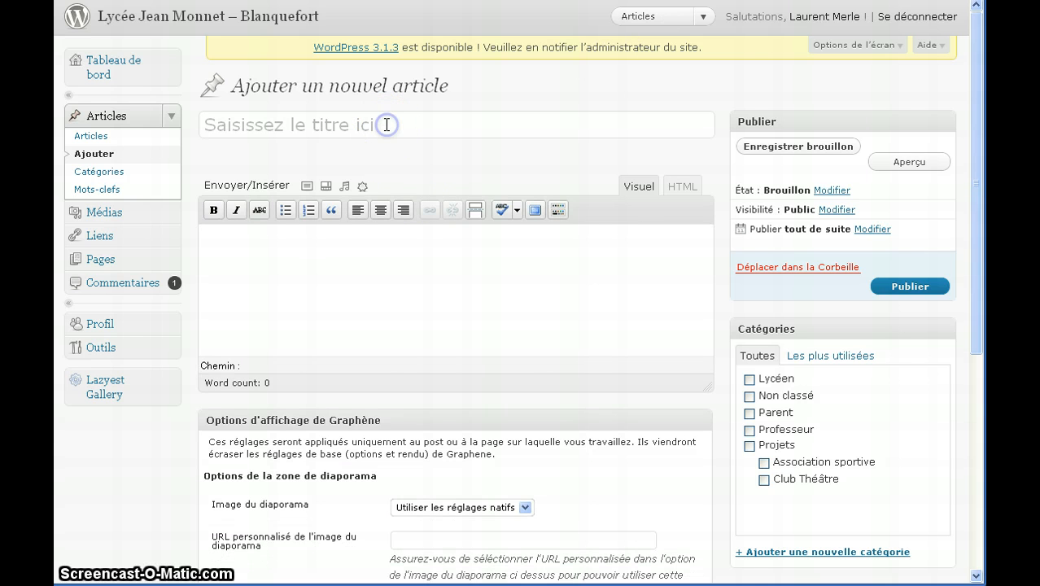
pyautogui.click(371, 246)
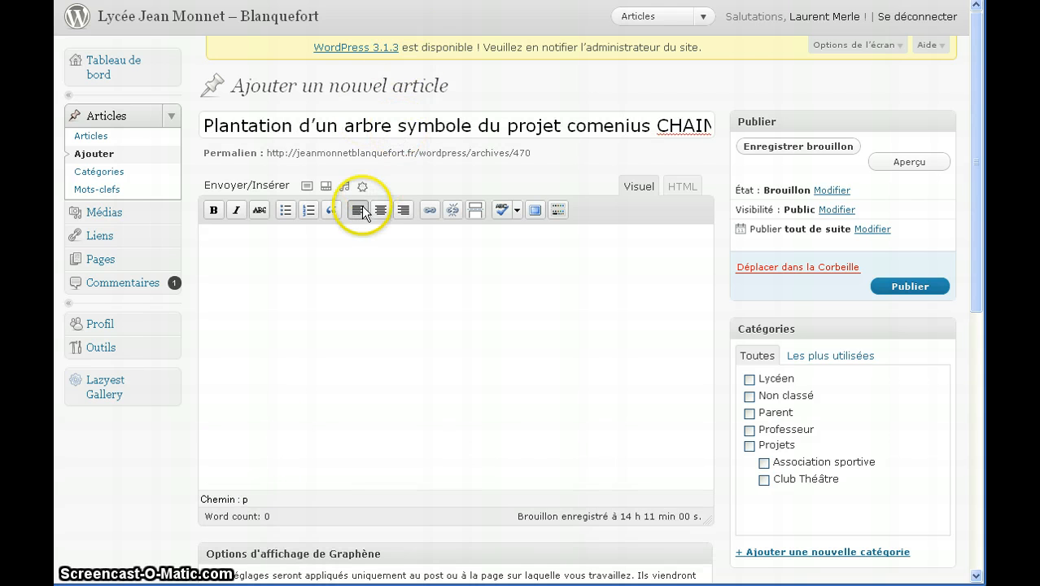
pyautogui.click(346, 232)
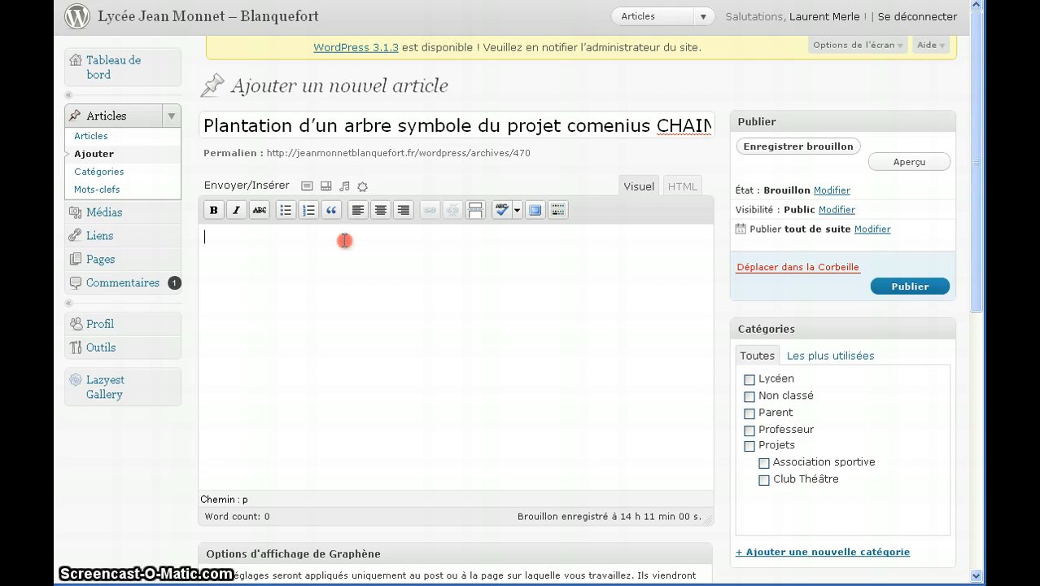
pyautogui.rightClick(344, 240)
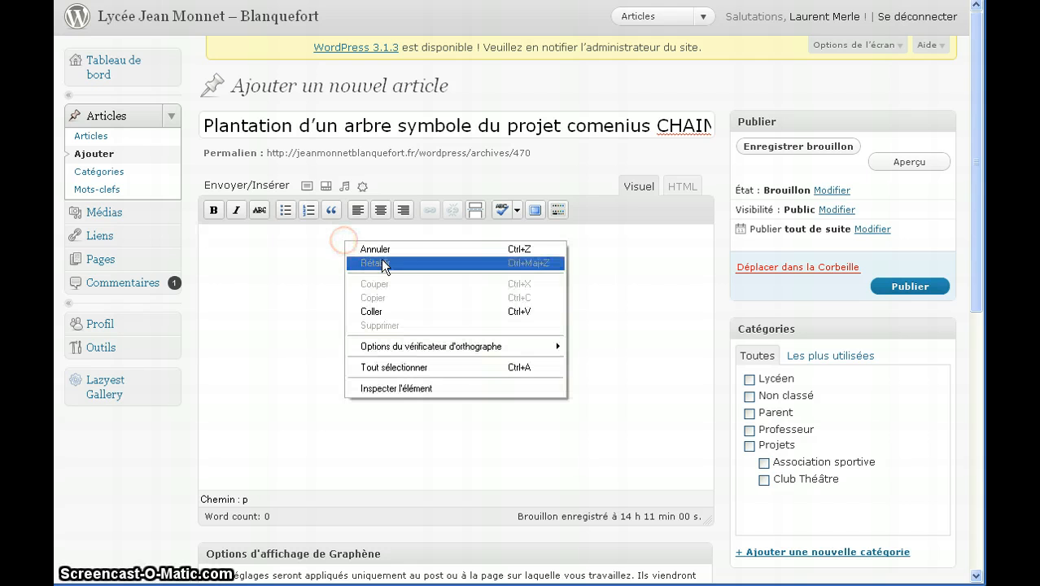
pyautogui.click(384, 309)
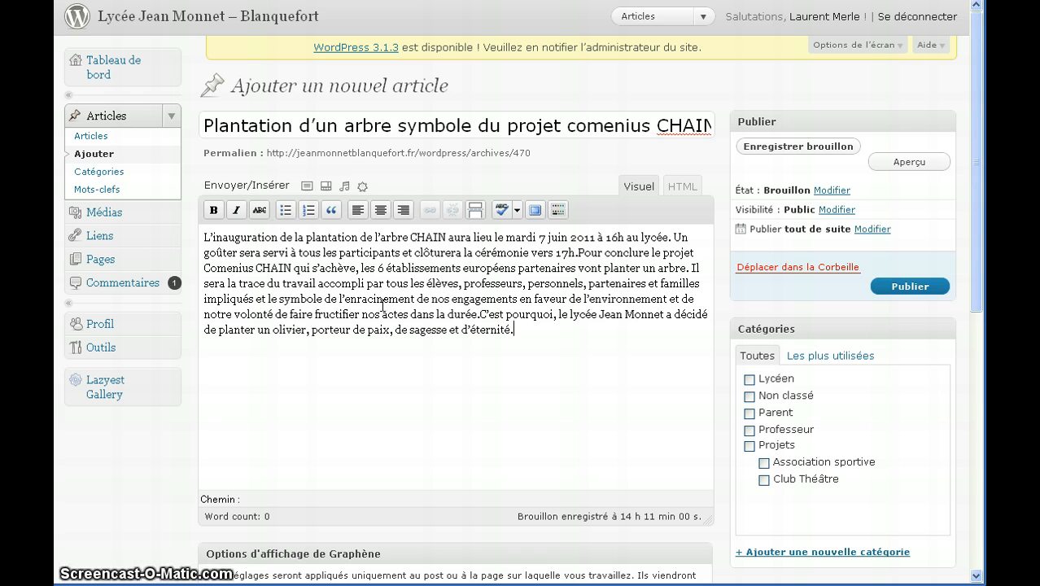
pyautogui.click(363, 286)
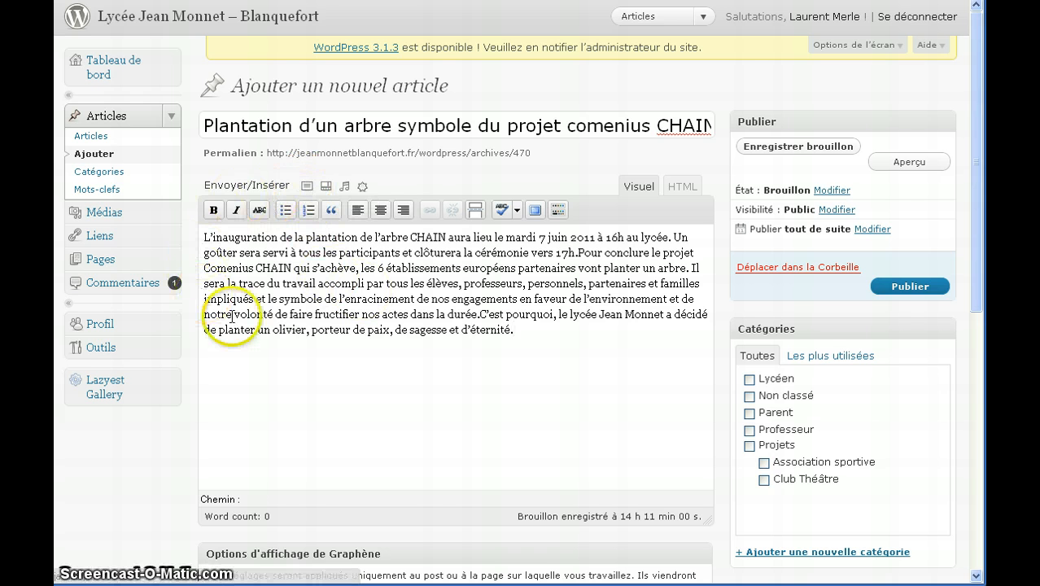
# Step: Open the image insertion dialog with the cursor at the very beginning of the article text
pyautogui.click(307, 188)
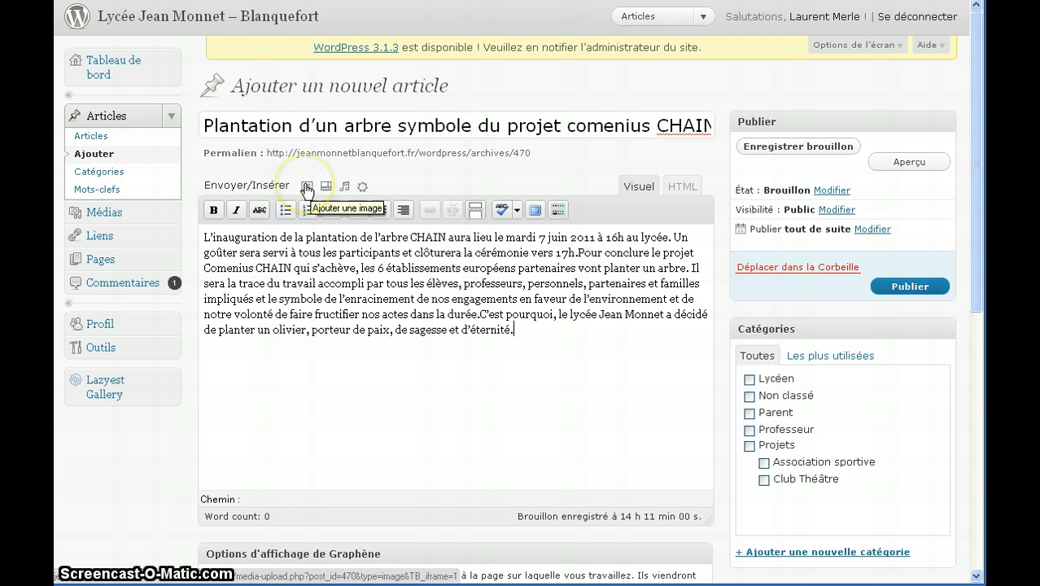
pyautogui.click(203, 237)
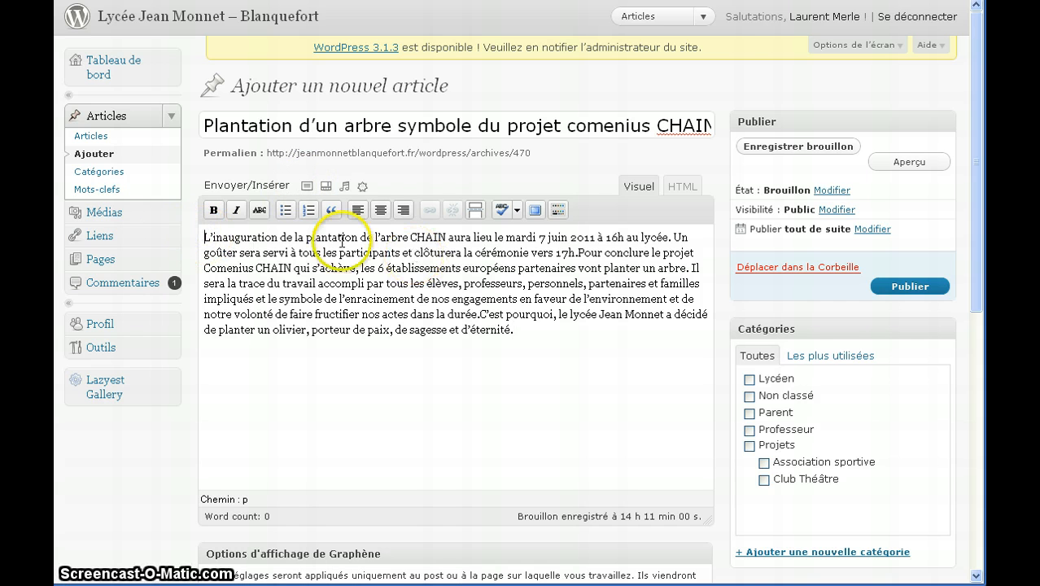
pyautogui.click(307, 186)
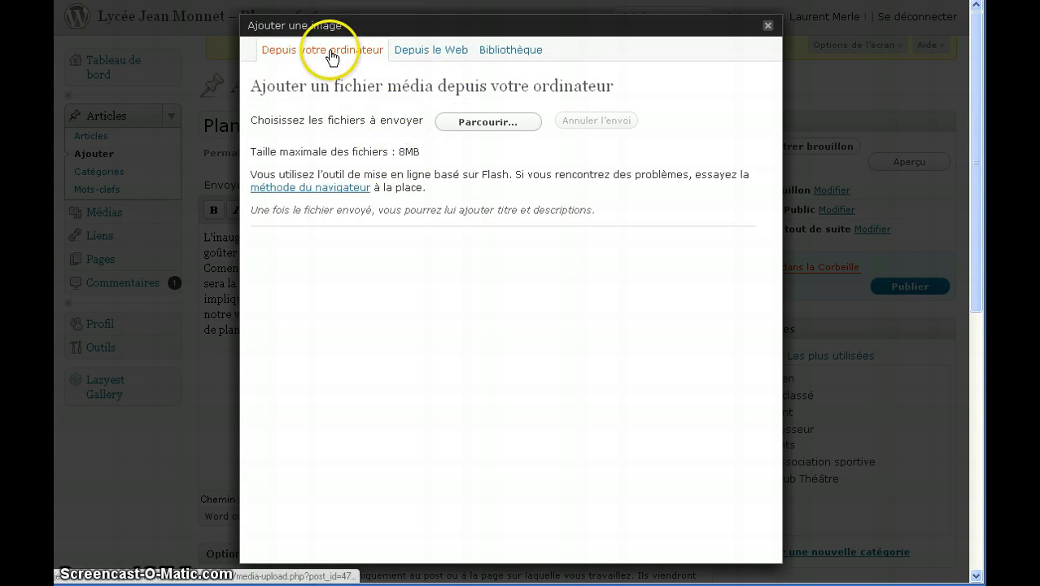
pyautogui.click(449, 122)
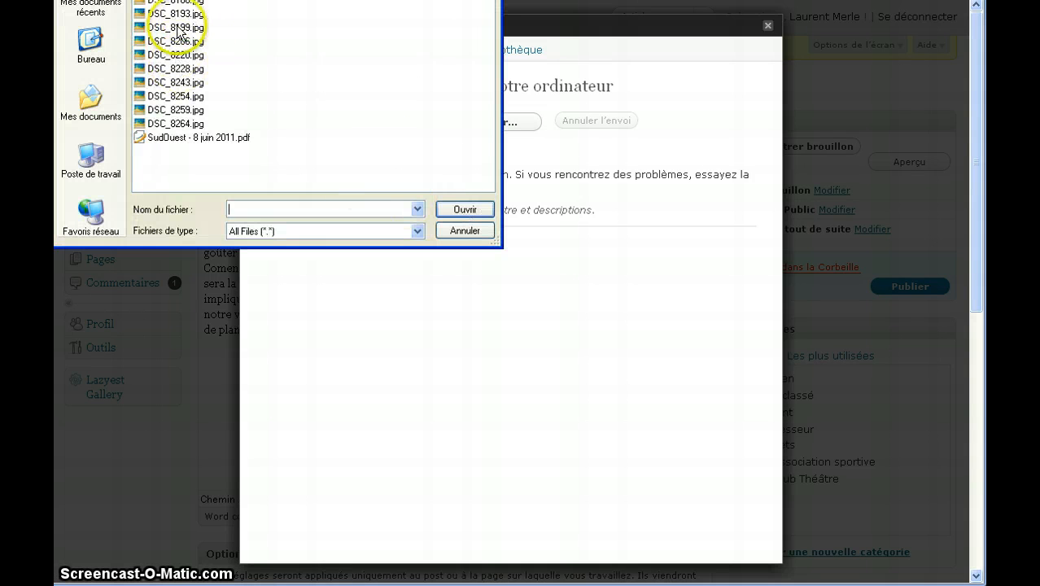
pyautogui.moveTo(184, 0); pyautogui.dragTo(180, 66)
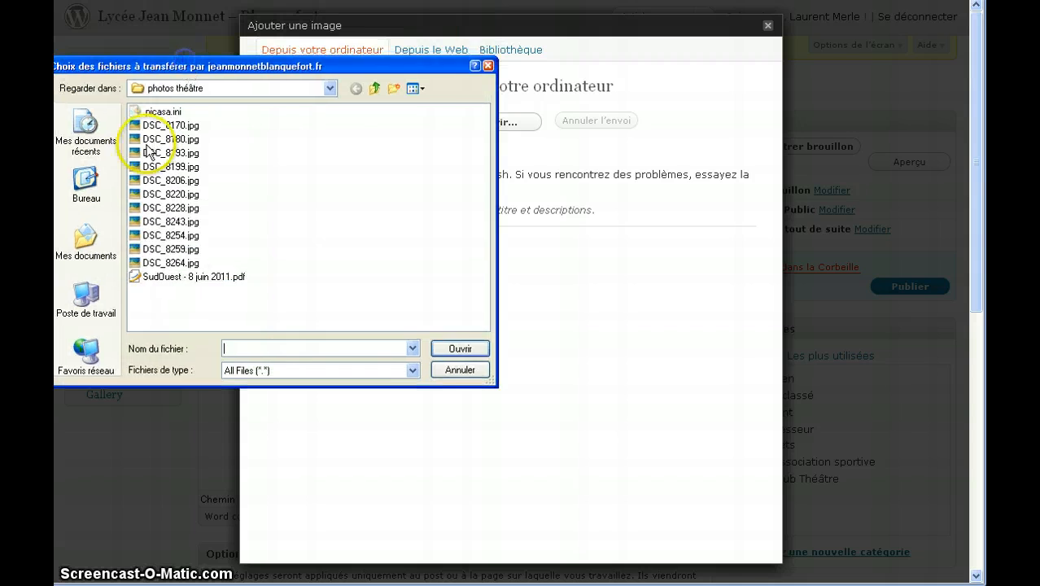
pyautogui.click(460, 372)
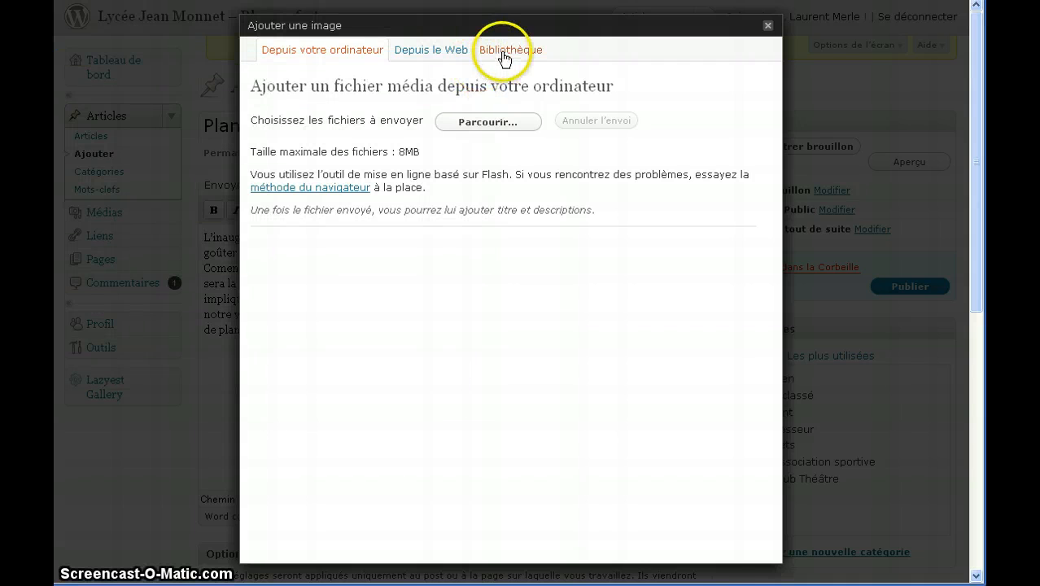
# Step: Insert the logo_chainx160 image from the media library into the article with alignment Gauche
pyautogui.click(504, 54)
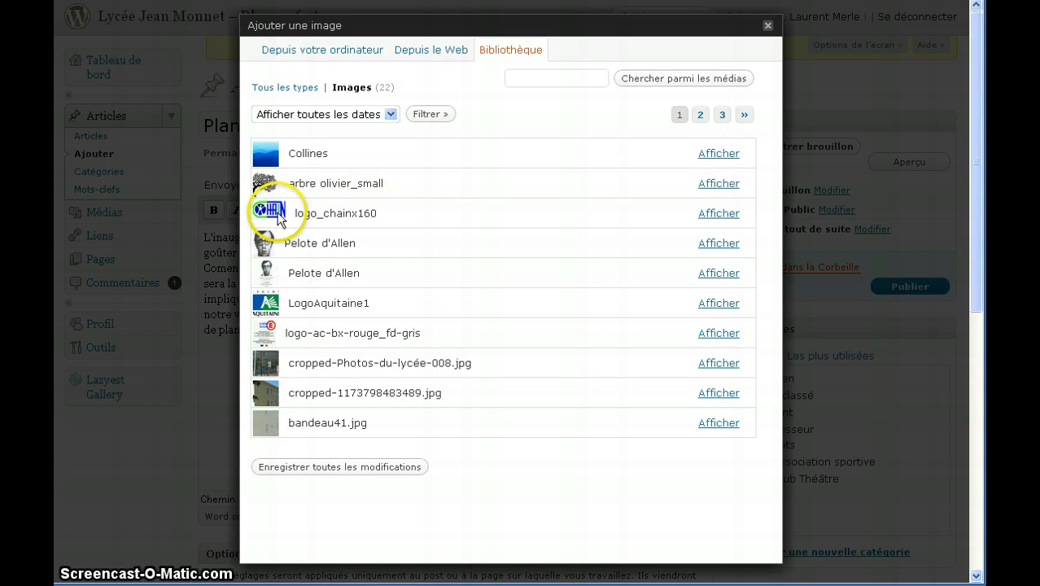
pyautogui.click(708, 214)
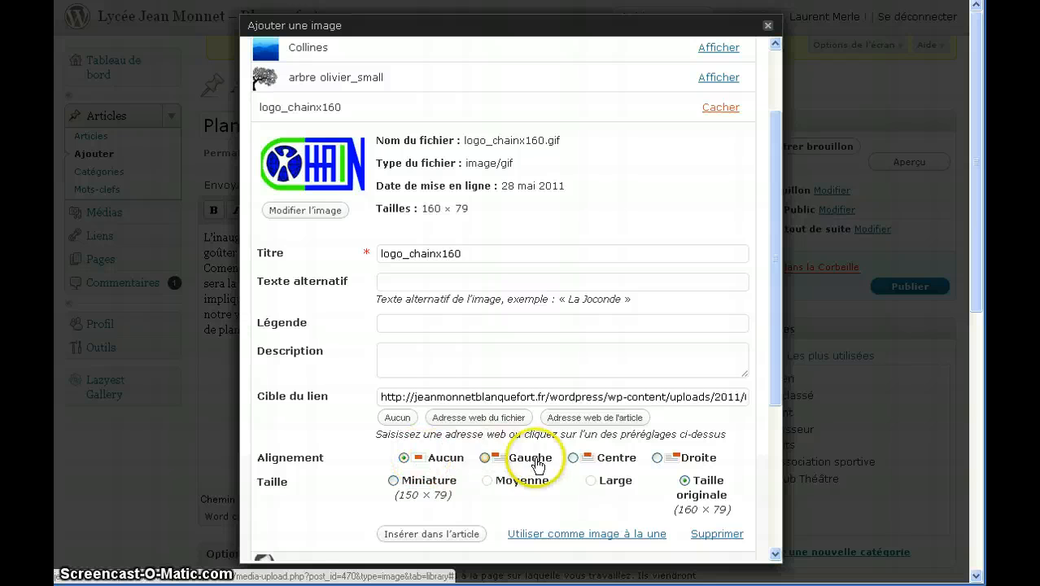
pyautogui.click(486, 458)
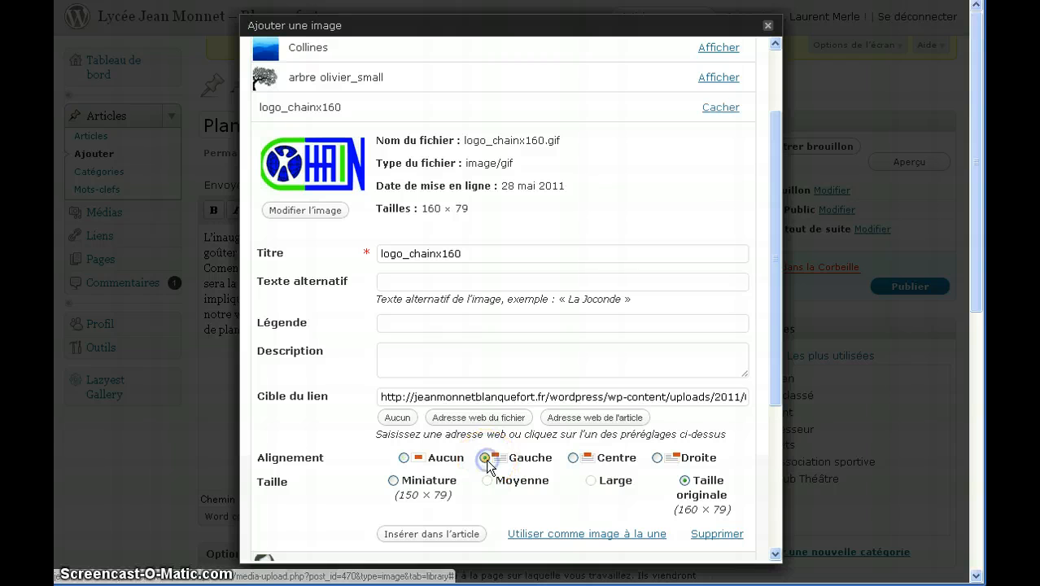
pyautogui.click(434, 533)
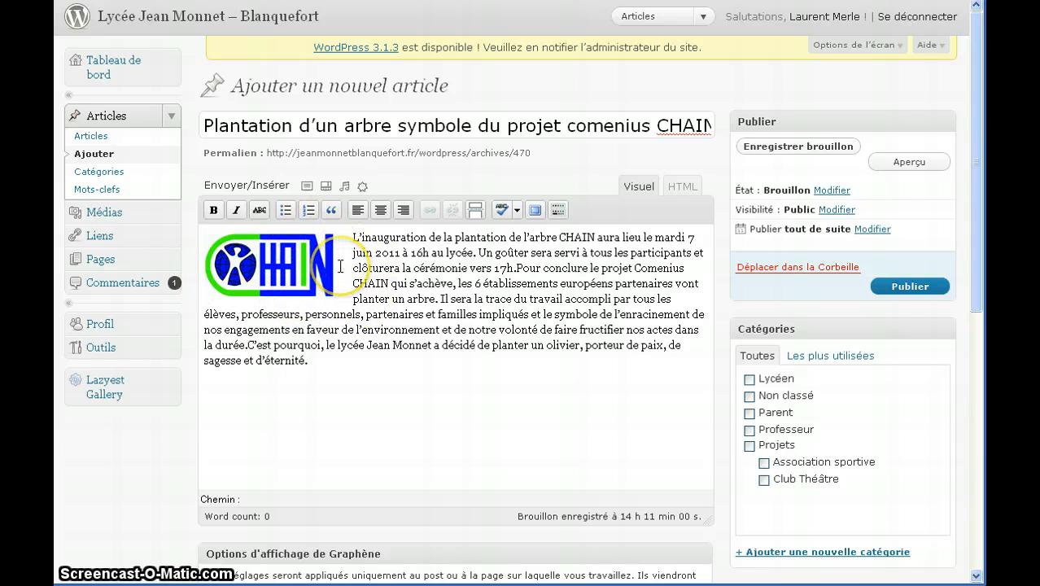
# Step: Italicize the article's first sentence and make "mardi 7 juin 2011 à 16h au lycée" bold
pyautogui.click(399, 261)
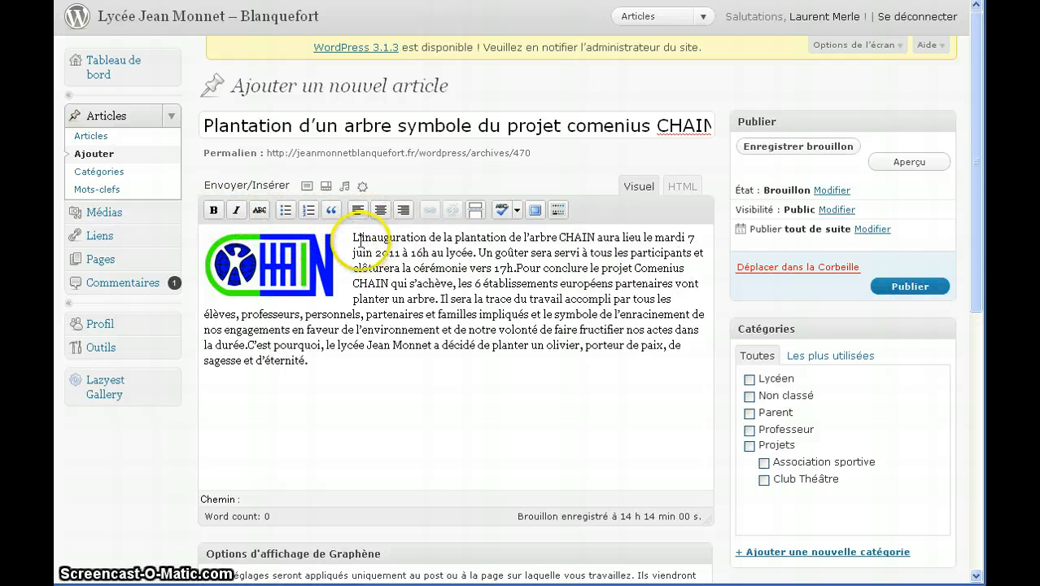
pyautogui.moveTo(355, 238); pyautogui.dragTo(477, 255)
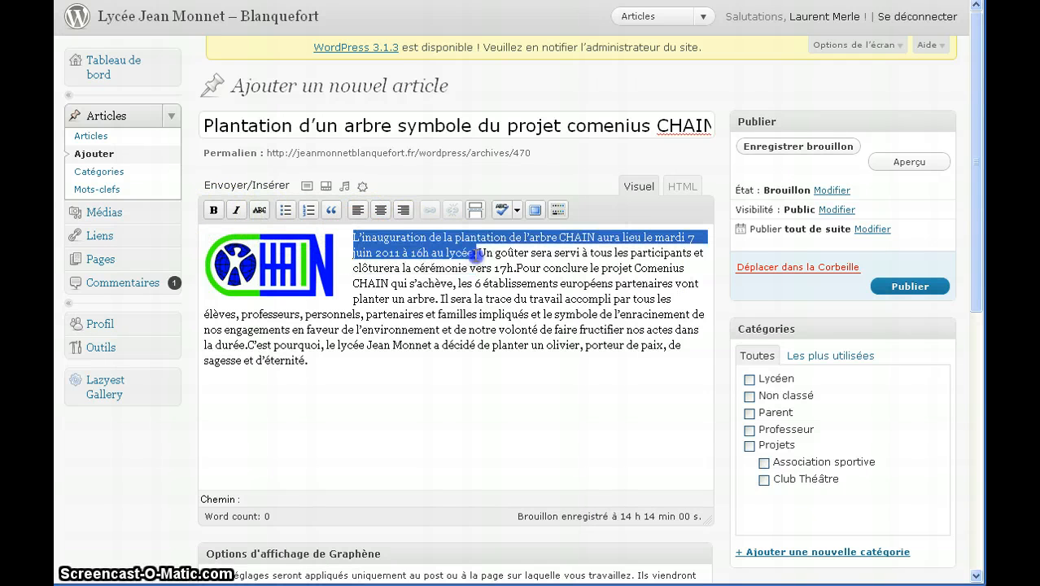
pyautogui.click(236, 210)
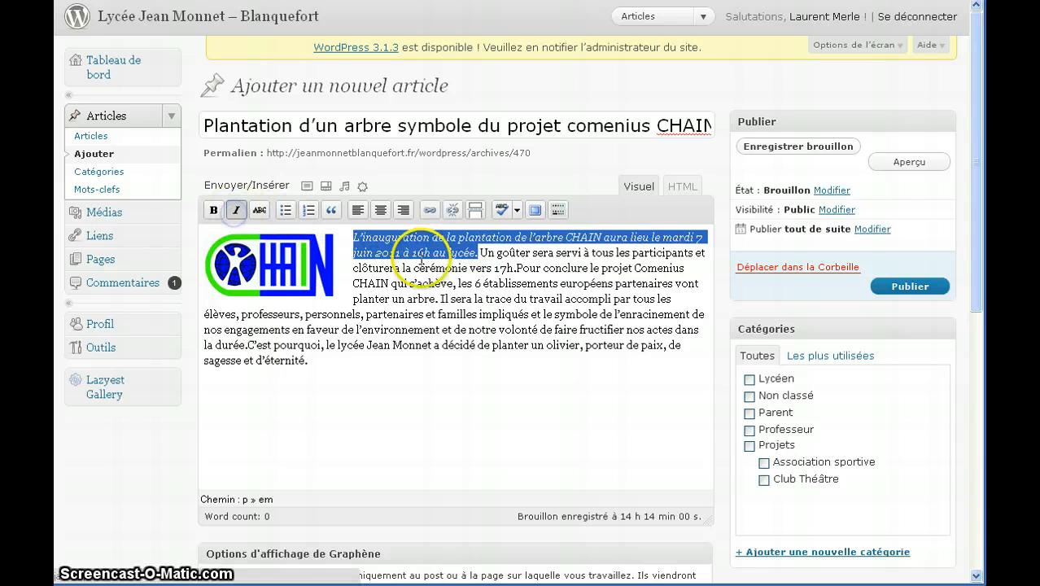
pyautogui.doubleClick(672, 237)
pyautogui.moveTo(662, 237); pyautogui.dragTo(473, 253)
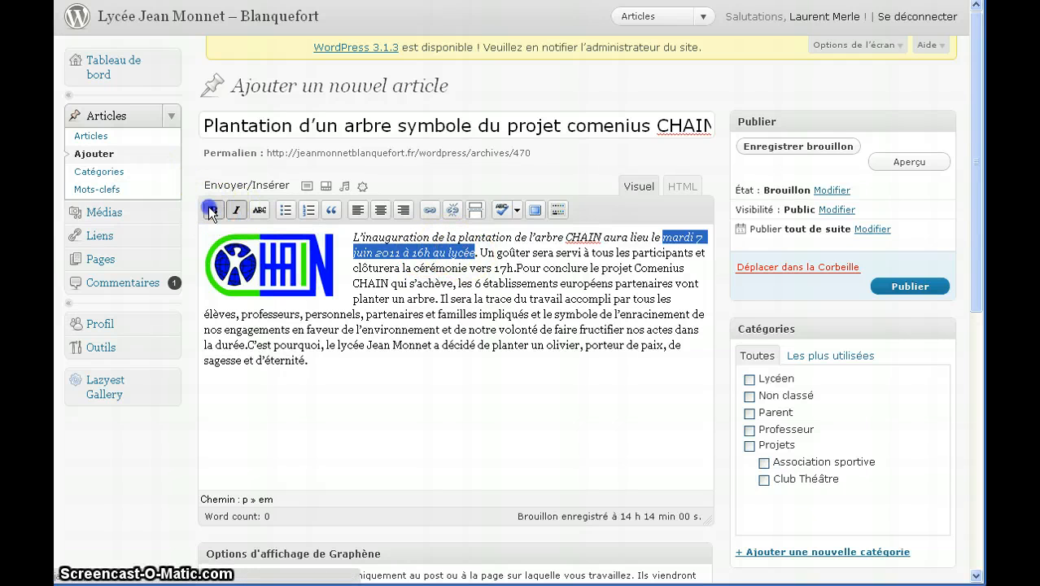
pyautogui.click(213, 209)
# Step: Make "CHAIN" after "Comenius", "olivier" and "symbole de l'enracinement de nos engagements" bold in the article text
pyautogui.doubleClick(424, 283)
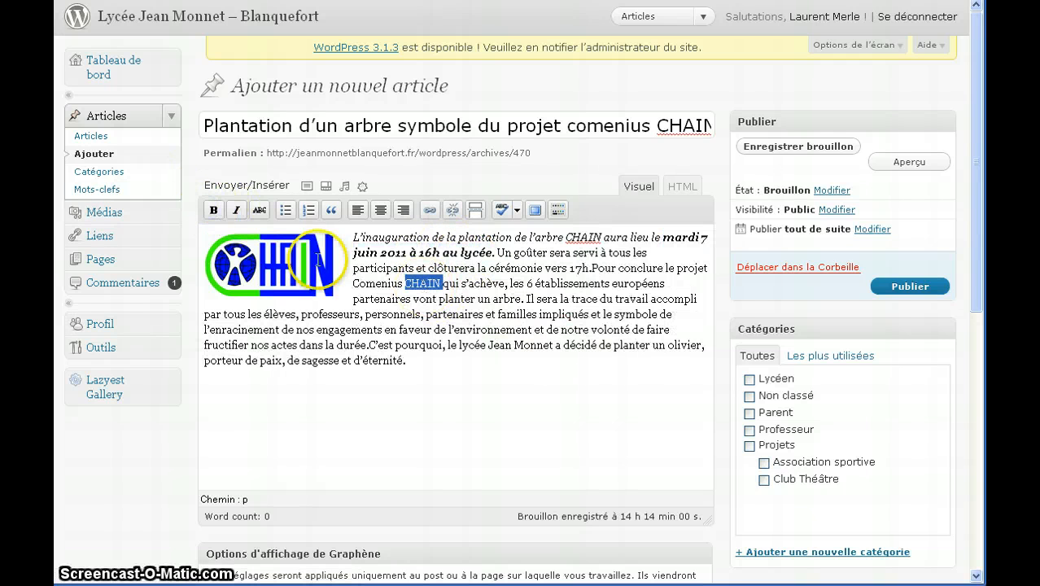
pyautogui.click(211, 210)
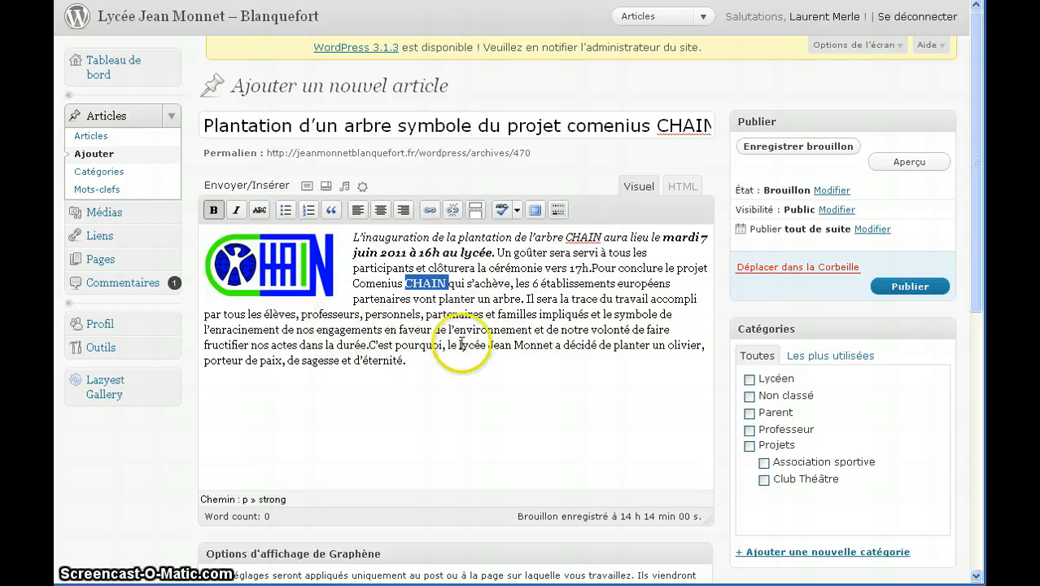
pyautogui.doubleClick(685, 345)
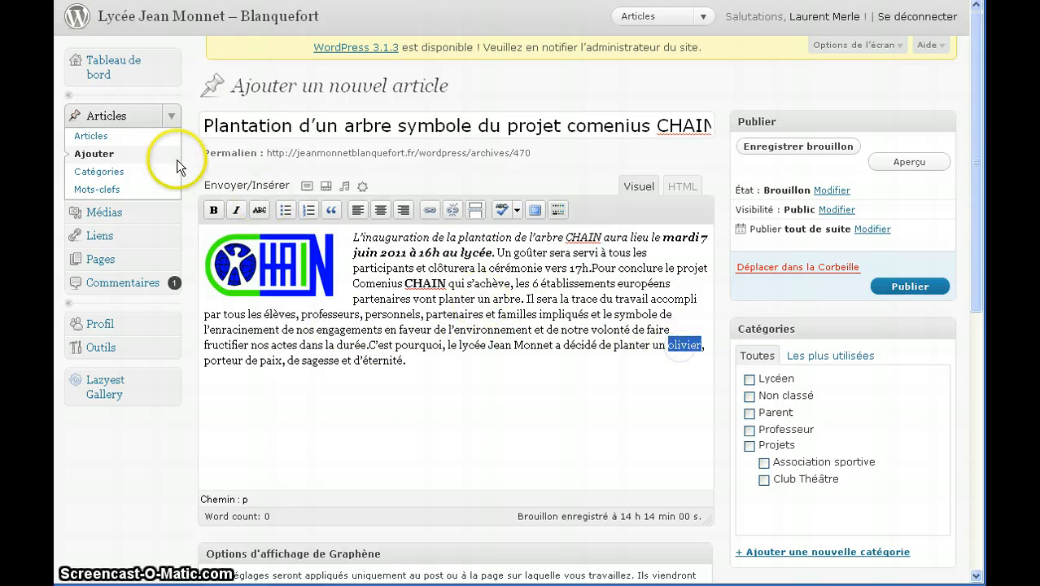
pyautogui.click(213, 211)
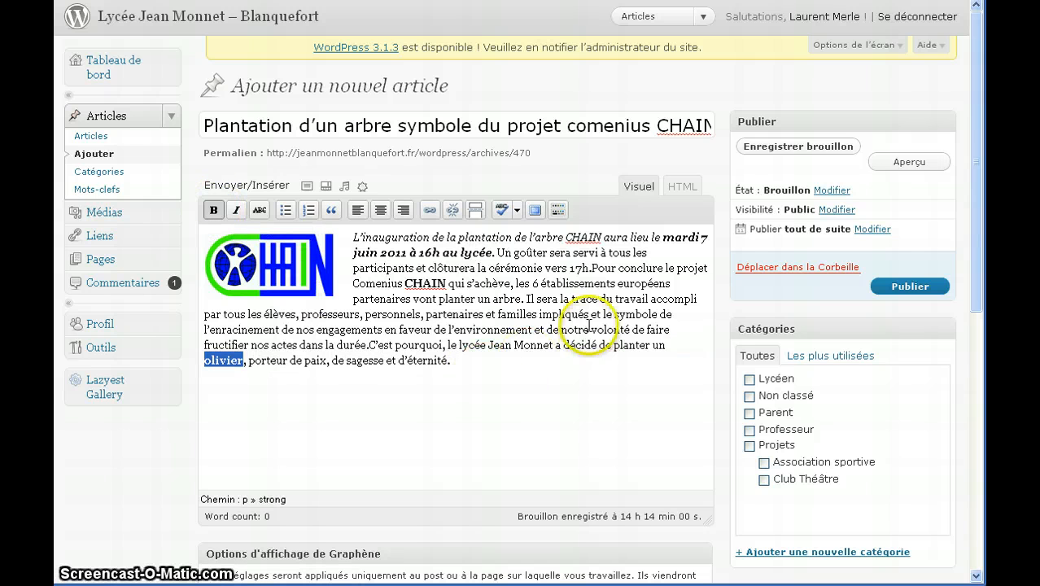
pyautogui.moveTo(614, 315); pyautogui.dragTo(383, 330)
pyautogui.click(214, 211)
pyautogui.click(524, 399)
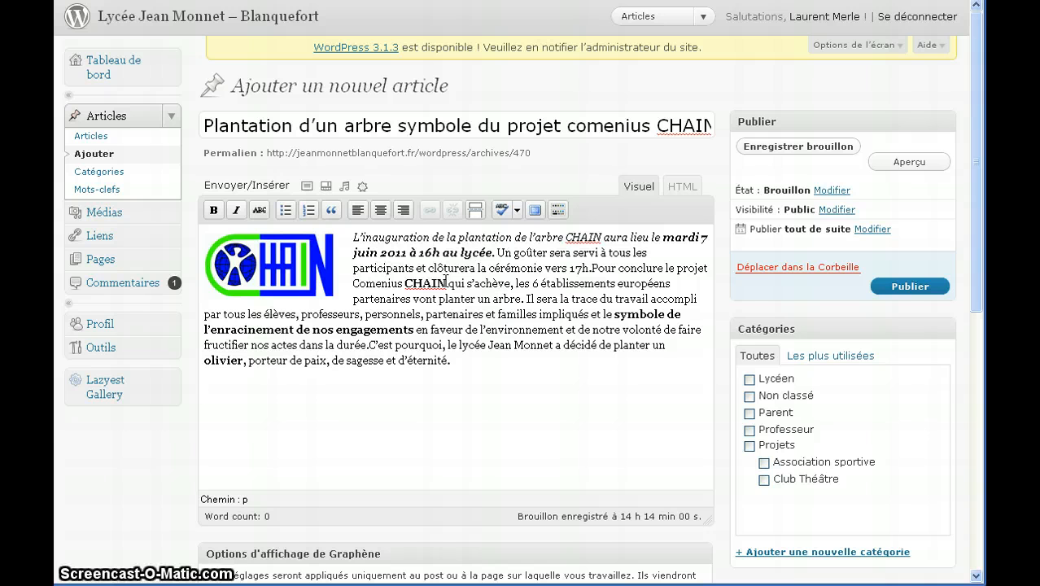
pyautogui.moveTo(446, 281); pyautogui.dragTo(411, 282)
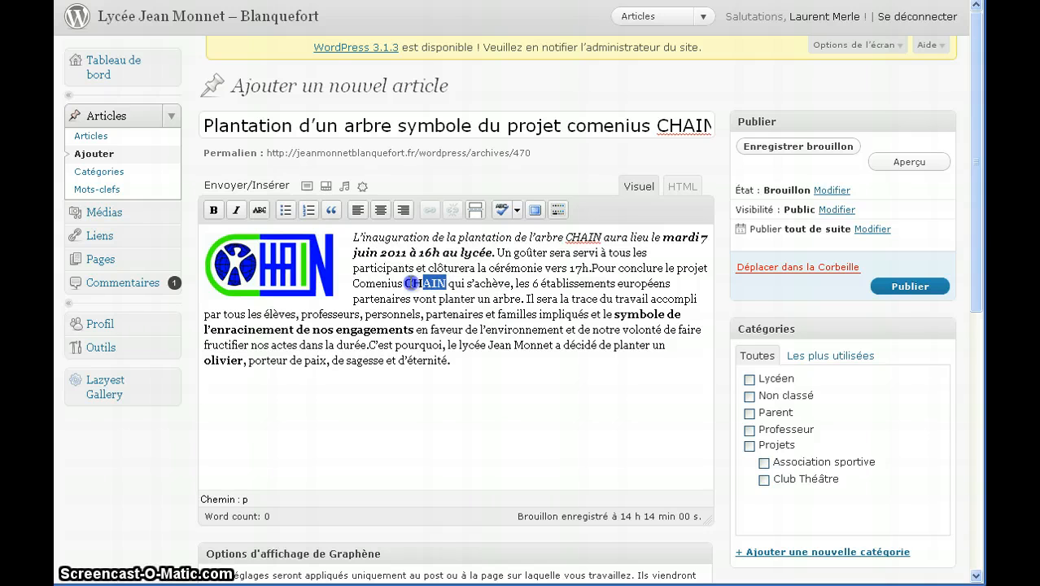
pyautogui.hotkey('ctrl', 'b')
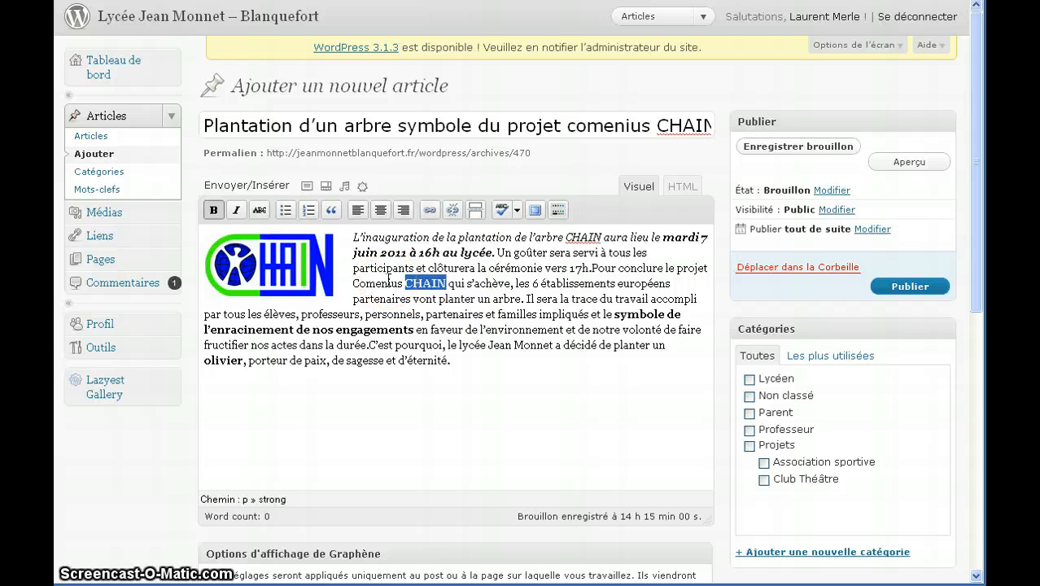
pyautogui.click(431, 214)
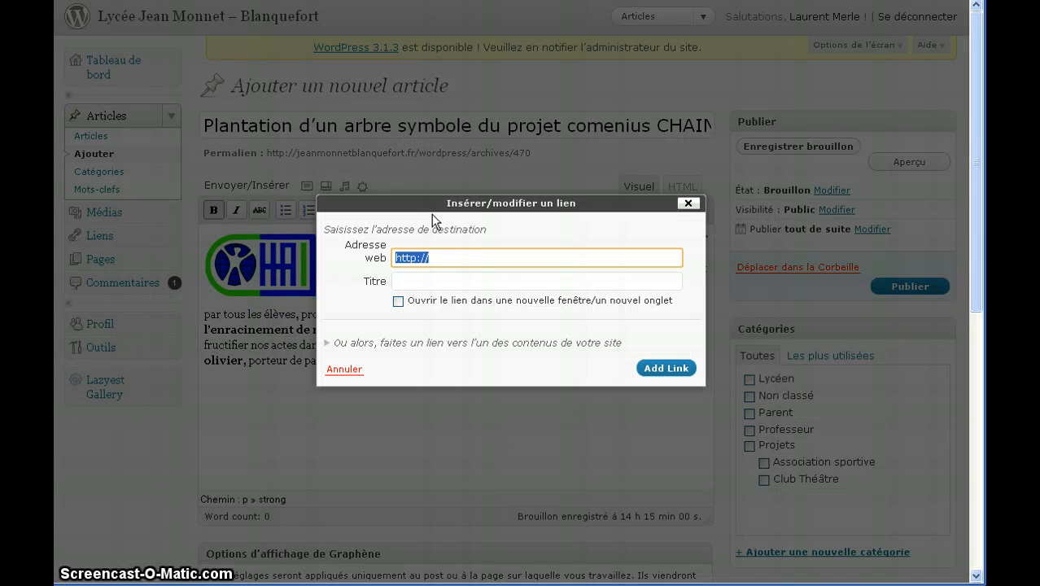
pyautogui.press('End')
pyautogui.write('c')
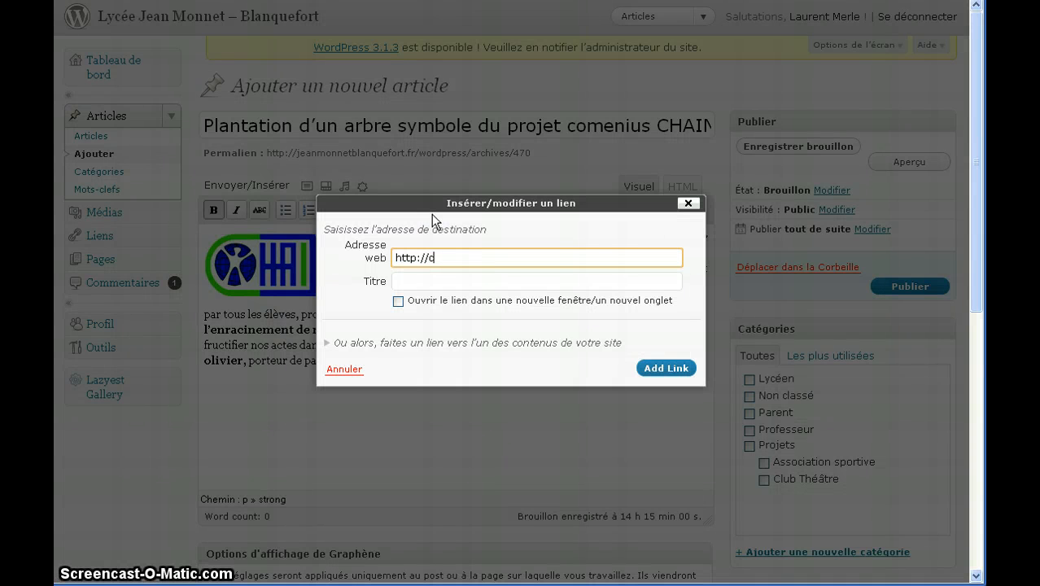
pyautogui.write('hain-blog.eu')
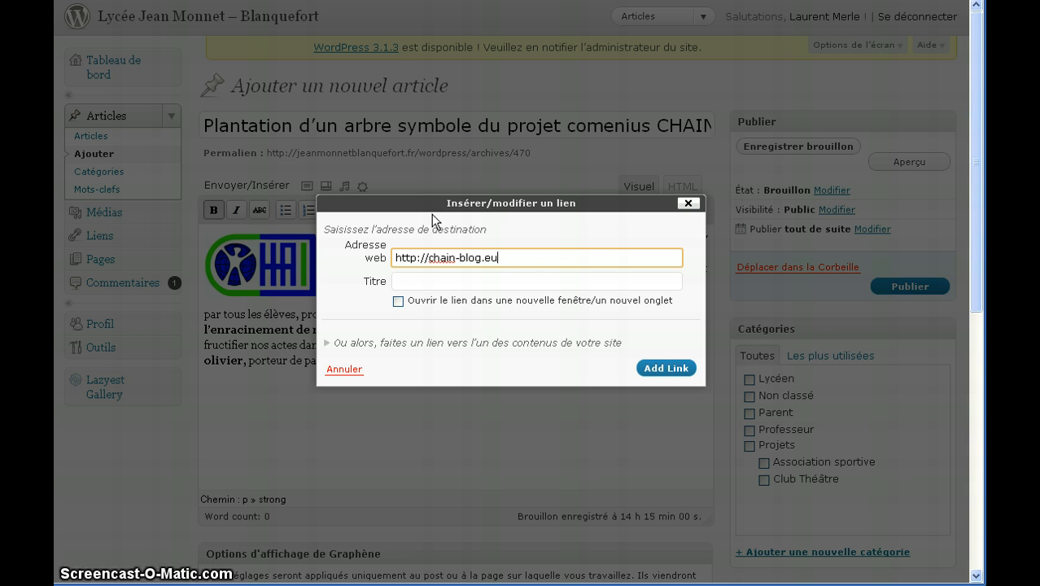
pyautogui.click(398, 301)
pyautogui.moveTo(522, 301); pyautogui.dragTo(596, 302)
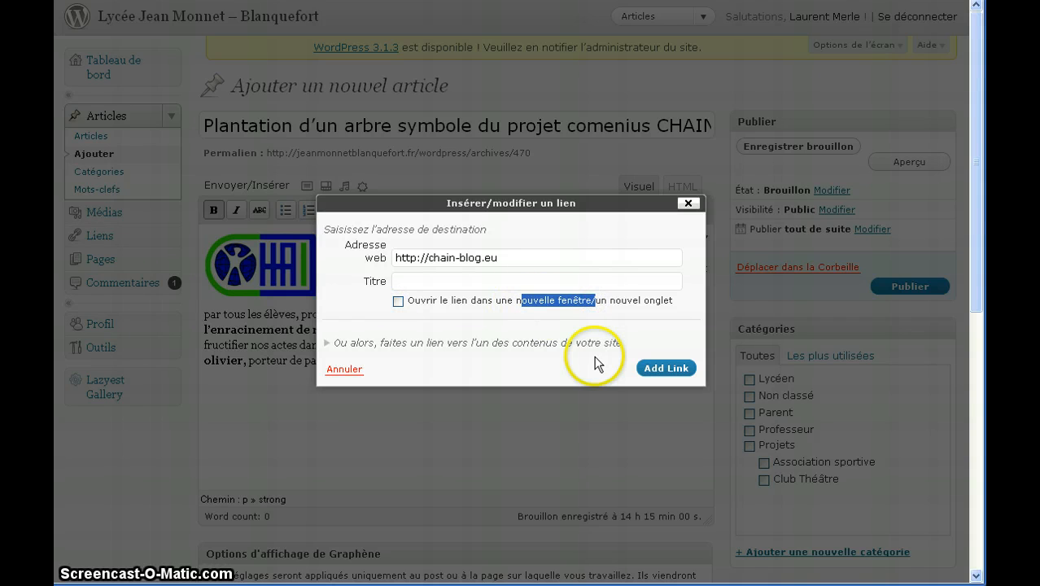
pyautogui.click(594, 356)
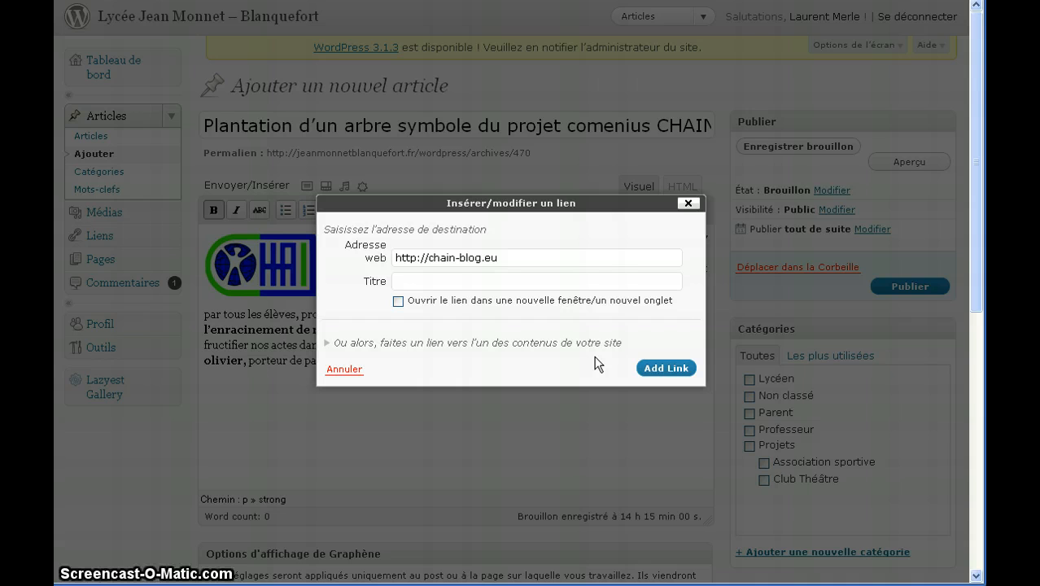
pyautogui.click(665, 368)
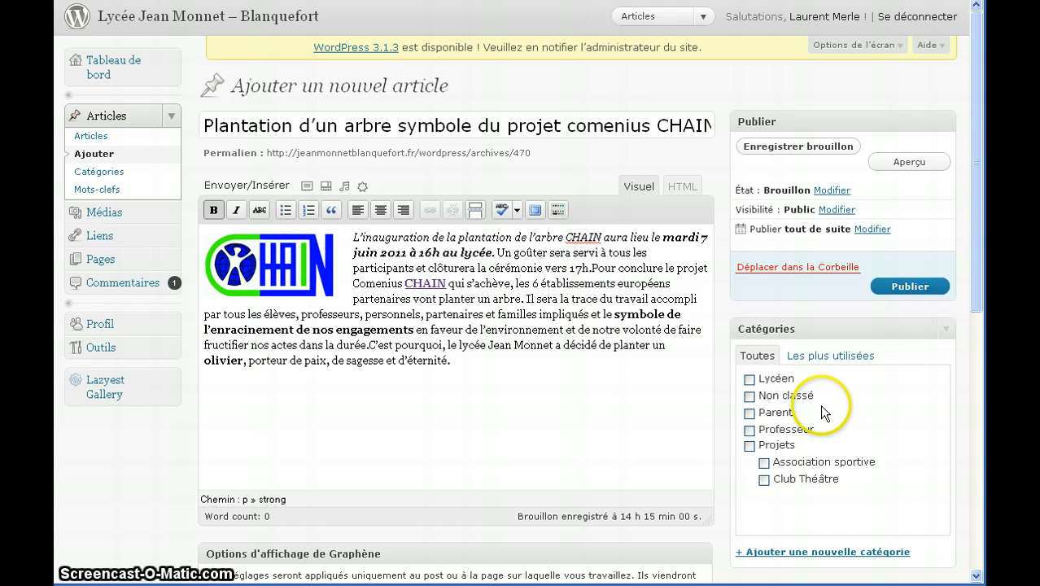
# Step: Assign the article to the categories Lycéen, Parent and Professeur
pyautogui.click(750, 380)
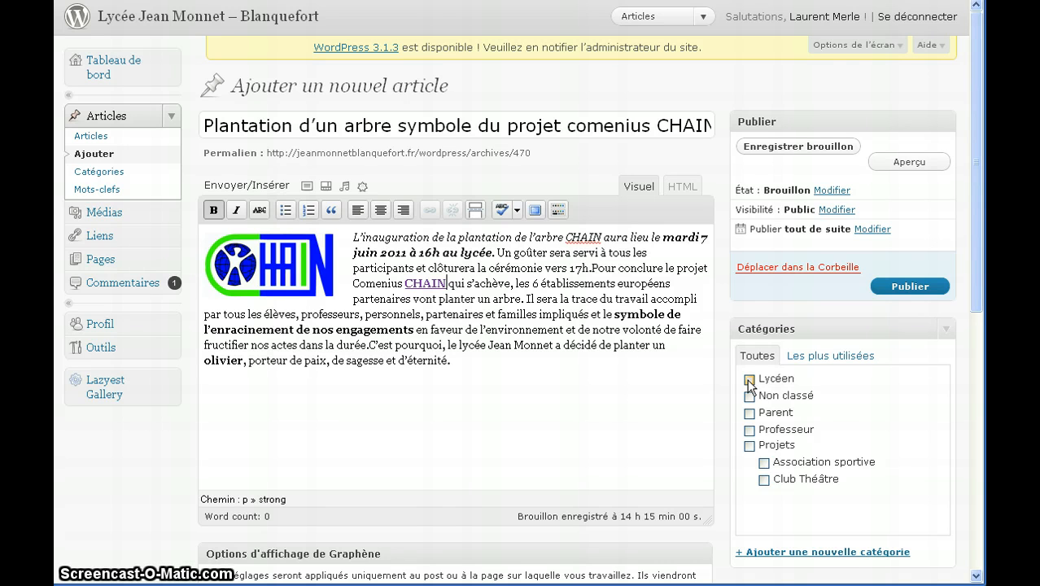
pyautogui.click(750, 413)
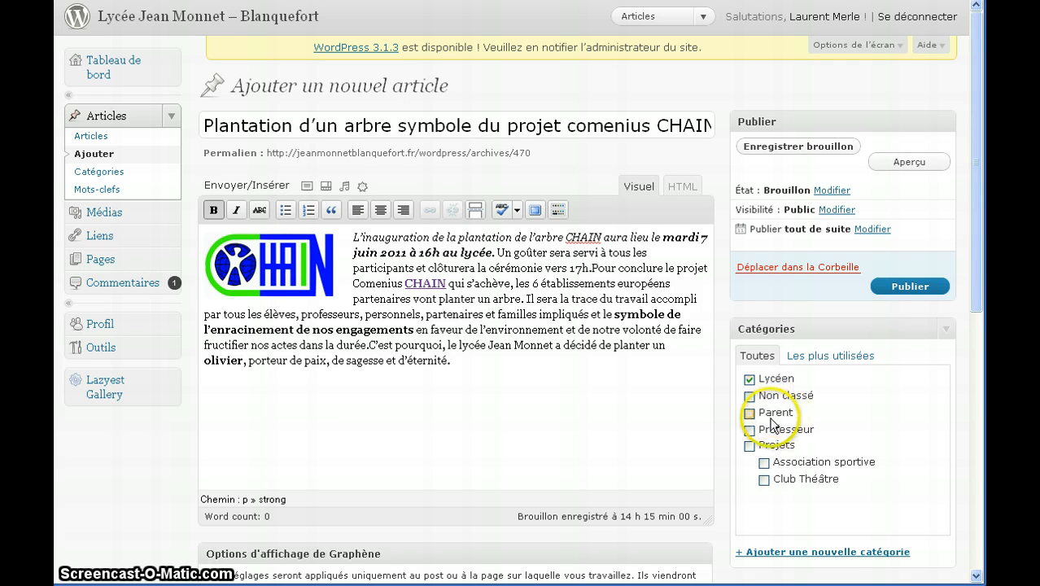
pyautogui.click(750, 430)
pyautogui.click(788, 448)
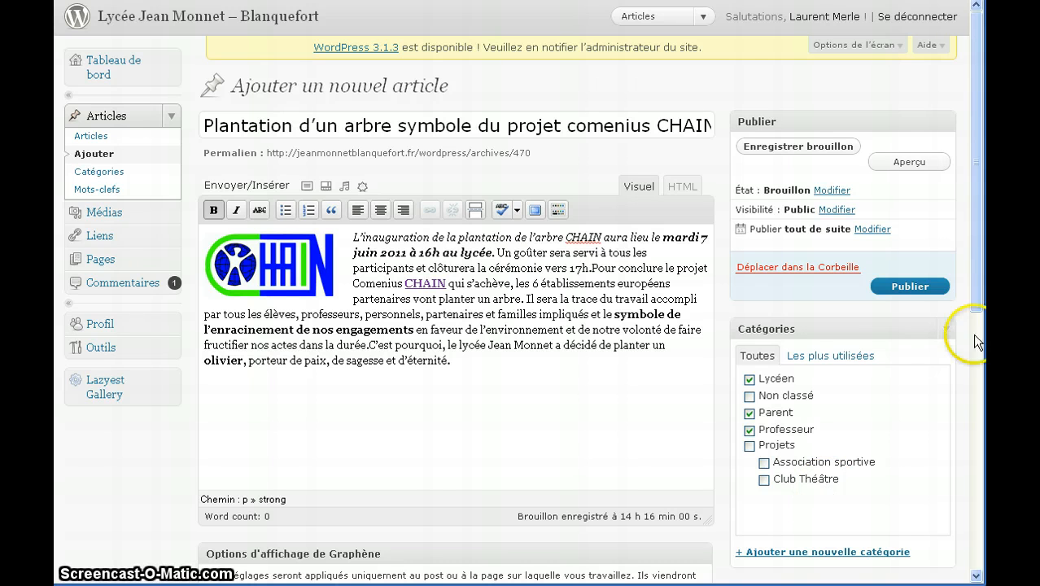
# Step: Add the most-used keywords Lycéens, Comenius, Blanquefort, Éducation and Développement durable to the article
pyautogui.moveTo(975, 147); pyautogui.dragTo(974, 324)
pyautogui.click(906, 327)
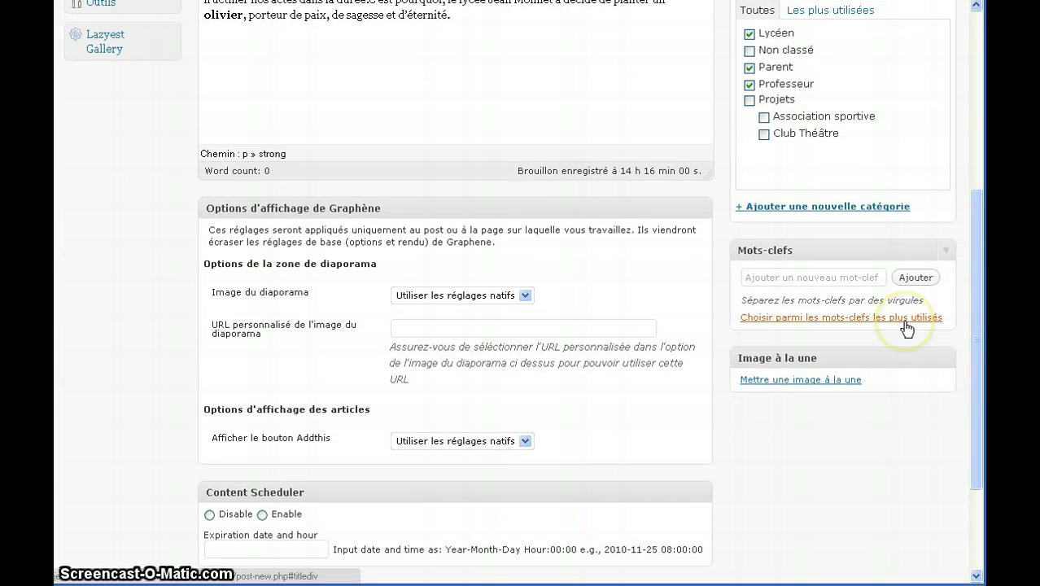
pyautogui.click(907, 326)
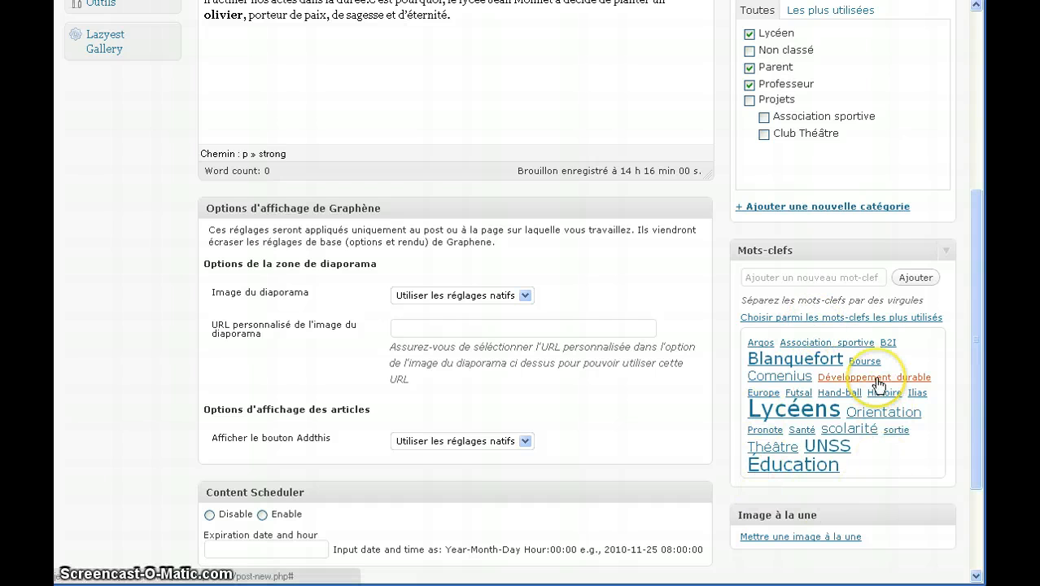
pyautogui.click(809, 413)
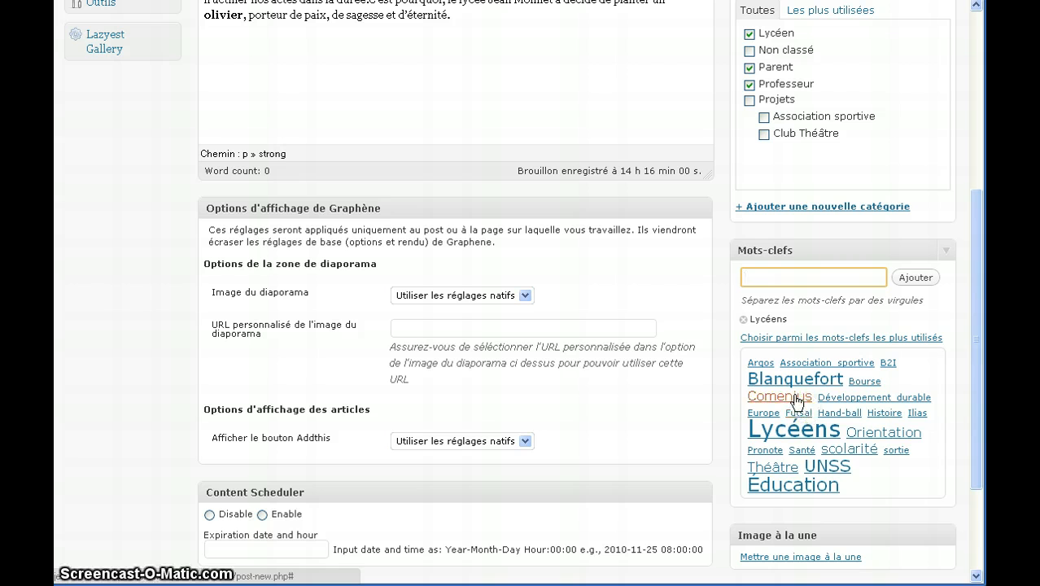
pyautogui.click(798, 399)
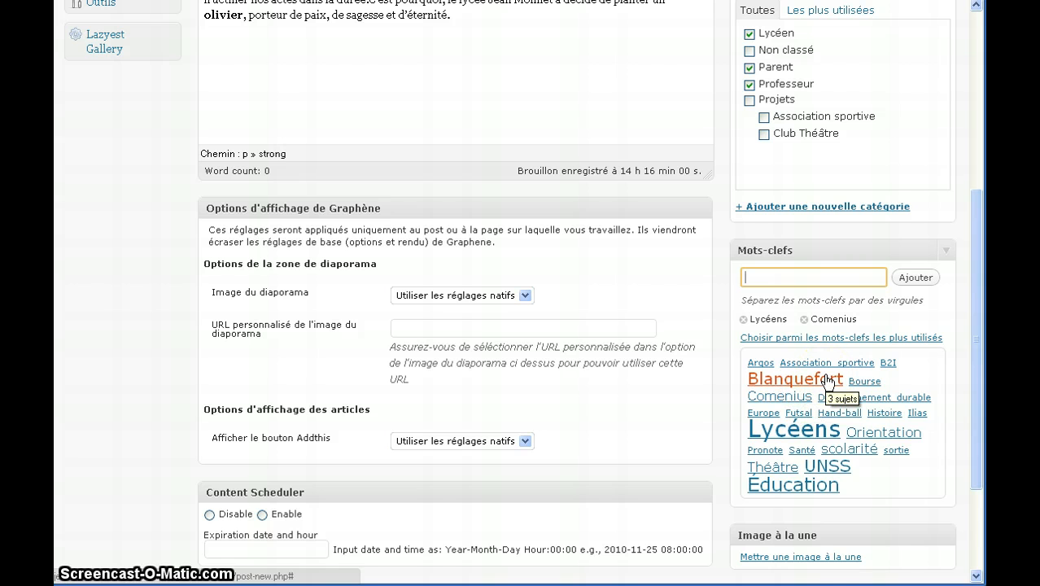
pyautogui.click(828, 379)
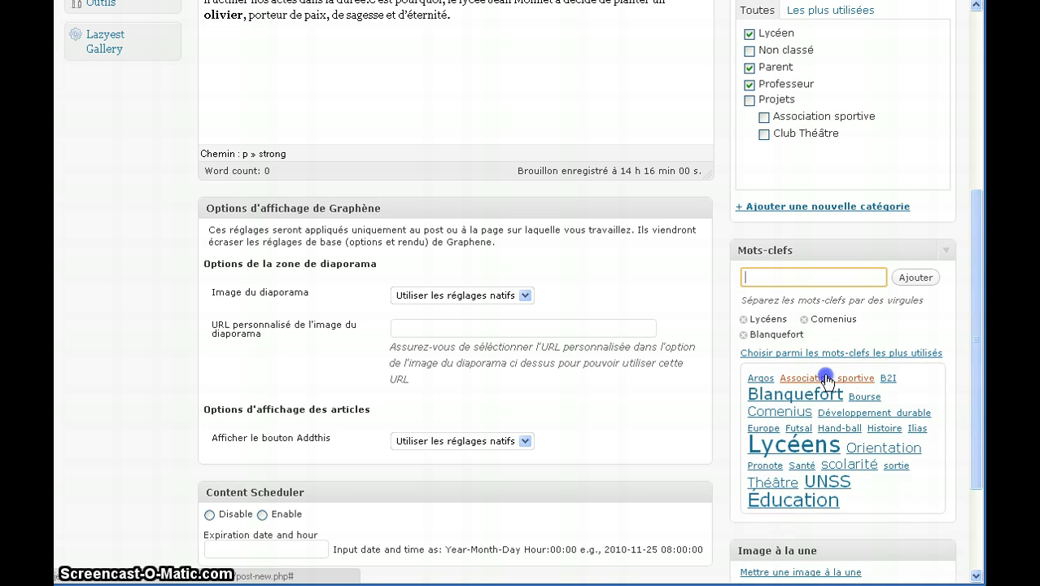
pyautogui.click(828, 509)
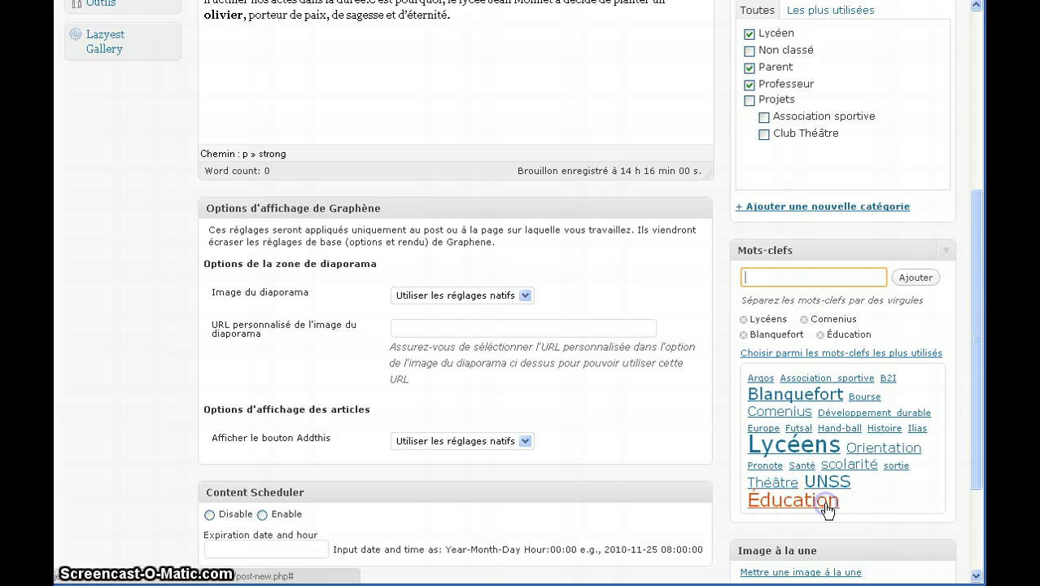
pyautogui.click(876, 414)
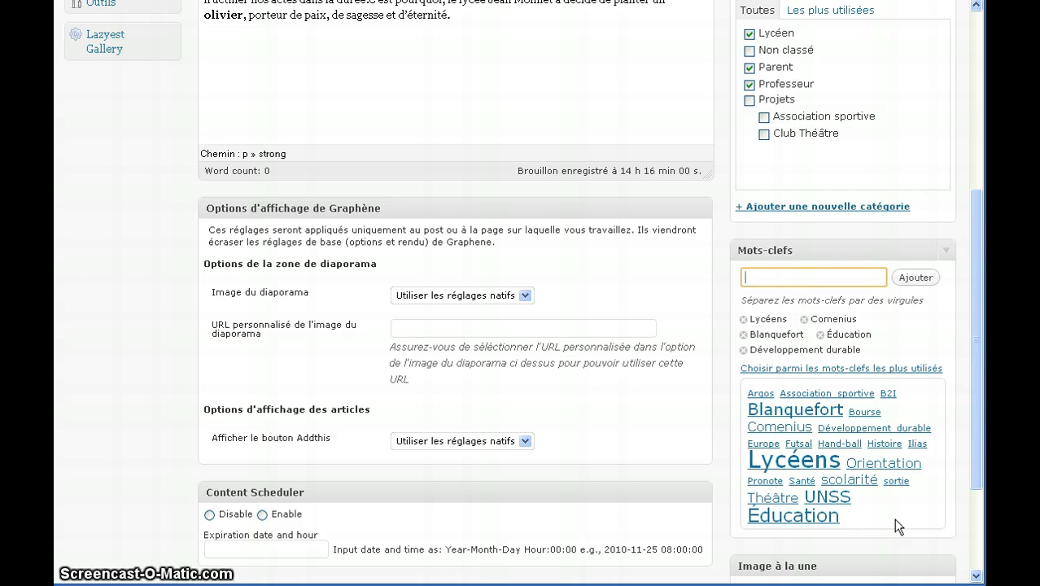
# Step: Preview the article on the site and look through its layout, text and image
pyautogui.moveTo(977, 434); pyautogui.dragTo(974, 285)
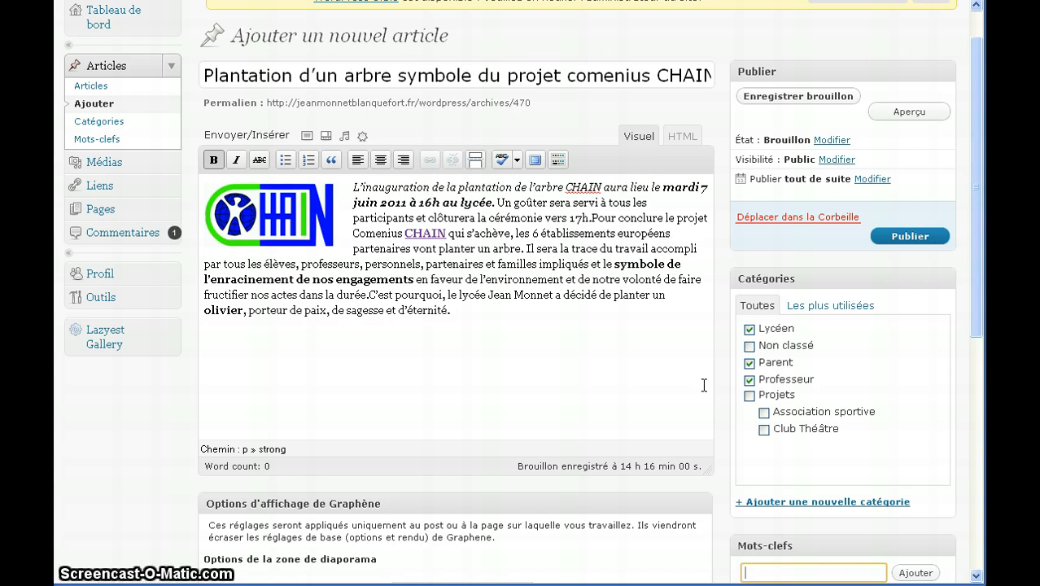
pyautogui.click(884, 115)
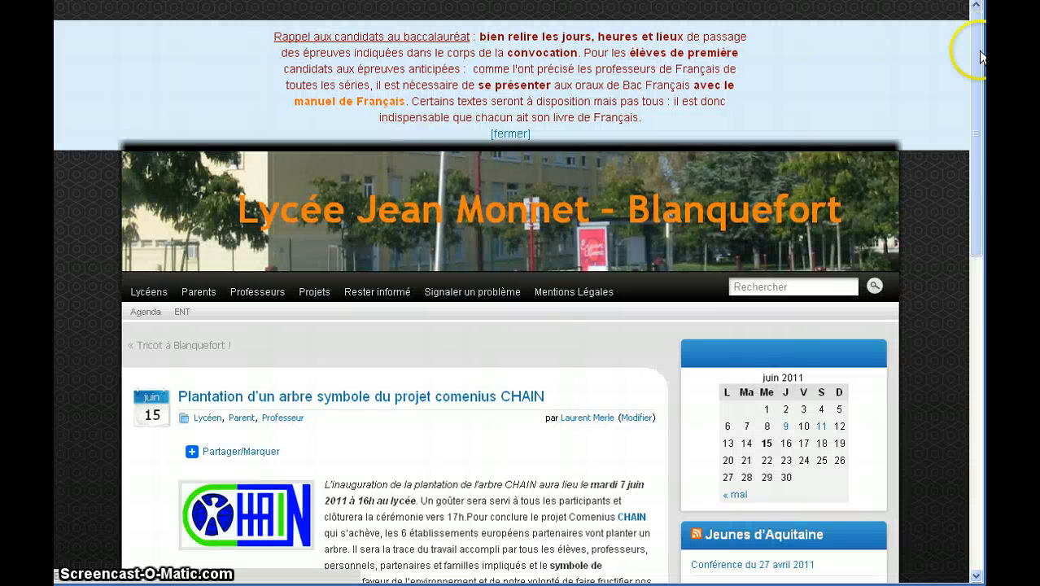
pyautogui.moveTo(973, 39); pyautogui.dragTo(968, 163)
pyautogui.moveTo(210, 167)
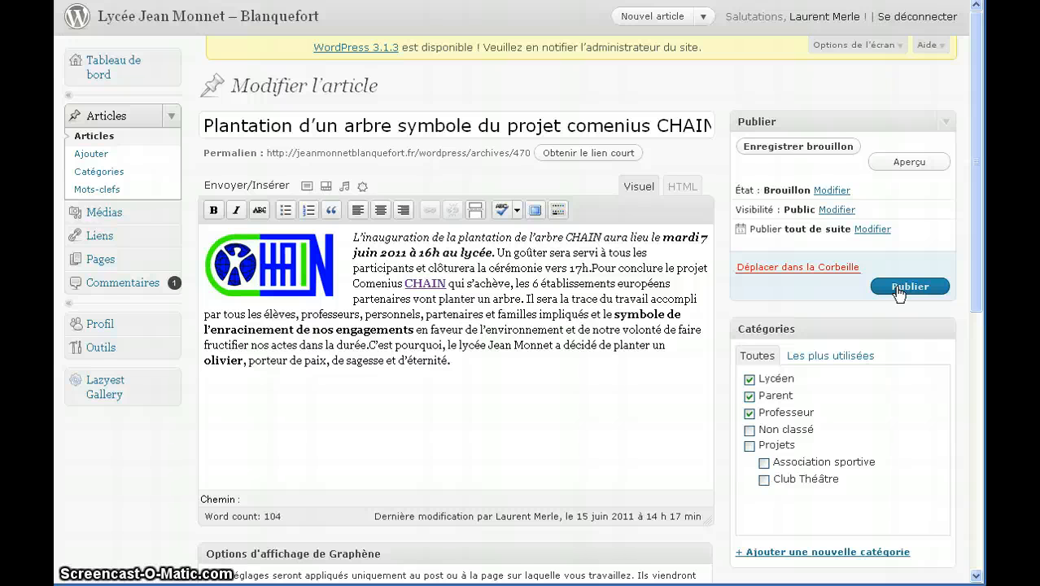
# Step: Open the article's publication date and time for editing, and save the article as a draft
pyautogui.click(866, 236)
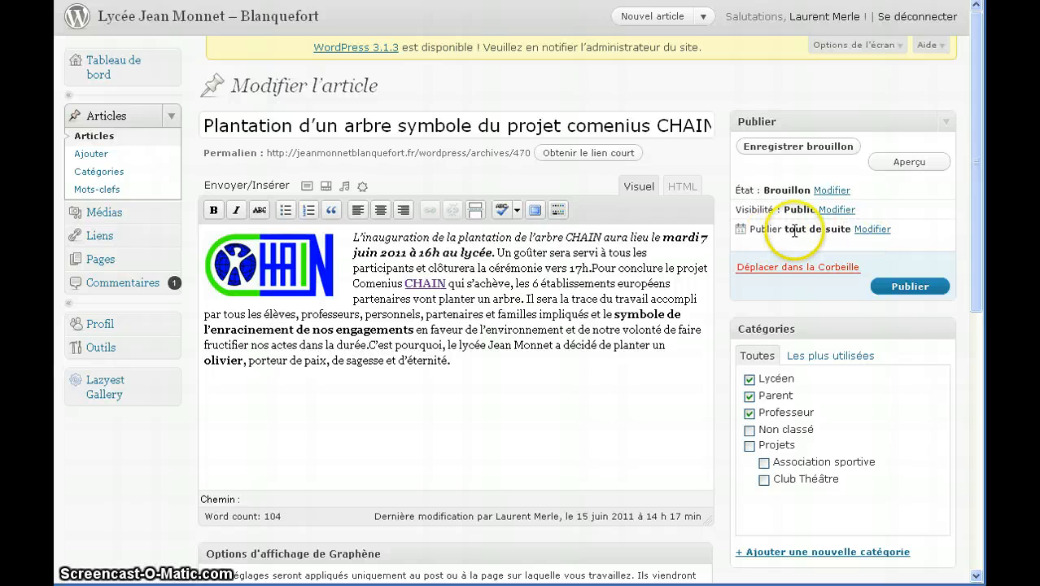
pyautogui.click(869, 229)
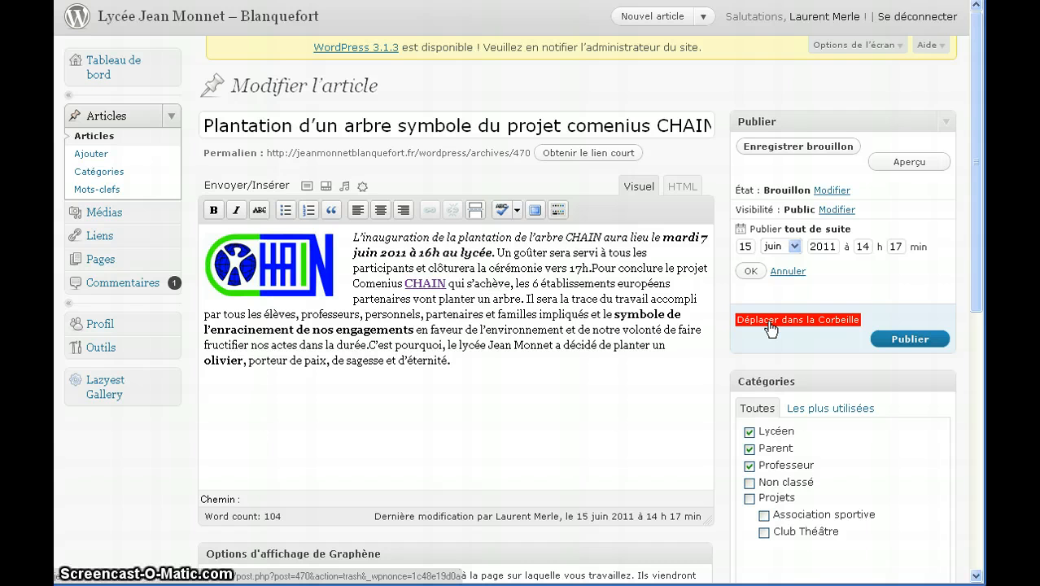
pyautogui.click(780, 147)
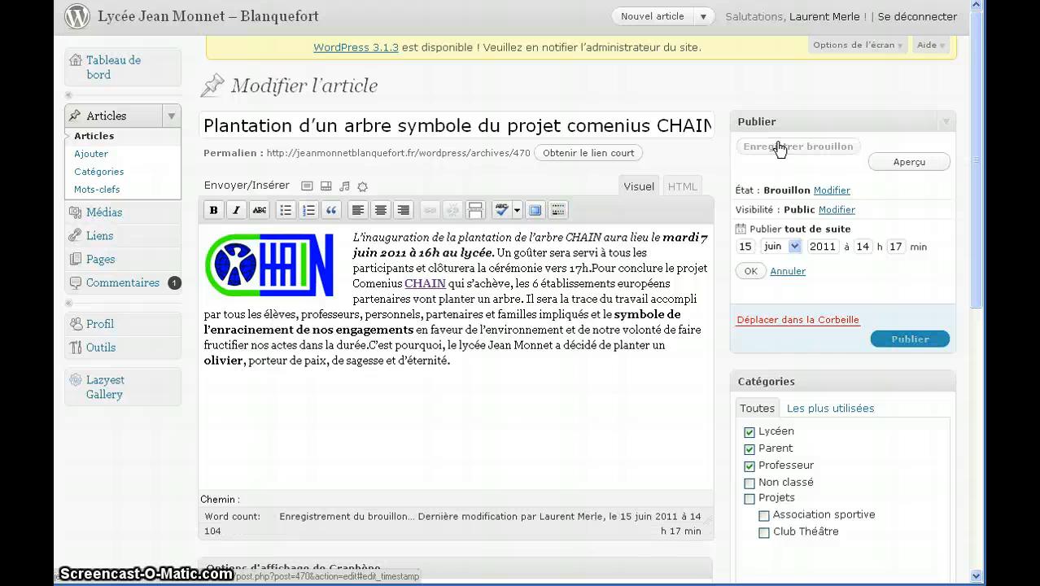
# Step: Move the article to the trash and log out of the administration to the school site's public home page
pyautogui.click(796, 325)
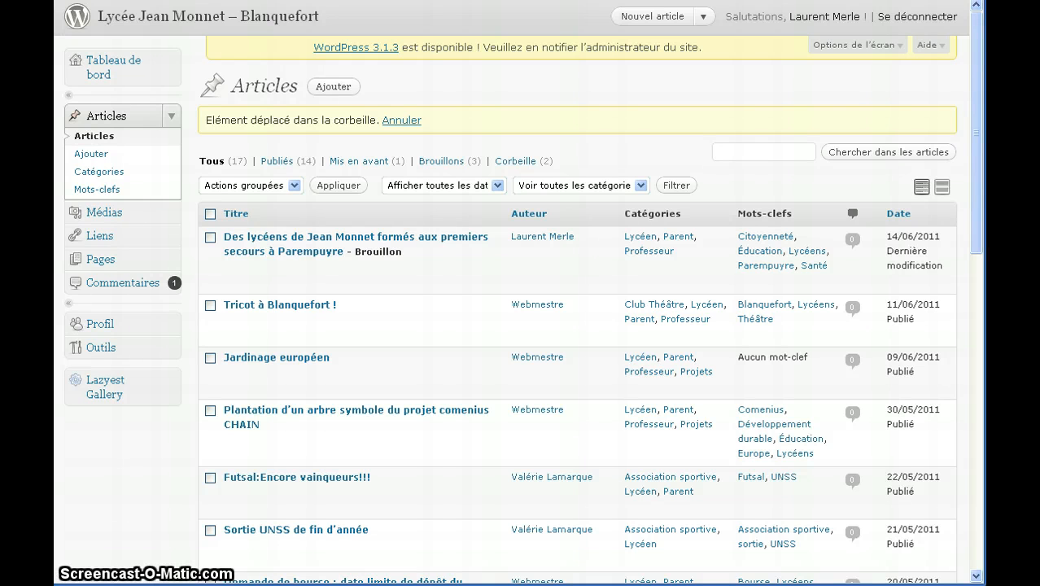
pyautogui.click(905, 17)
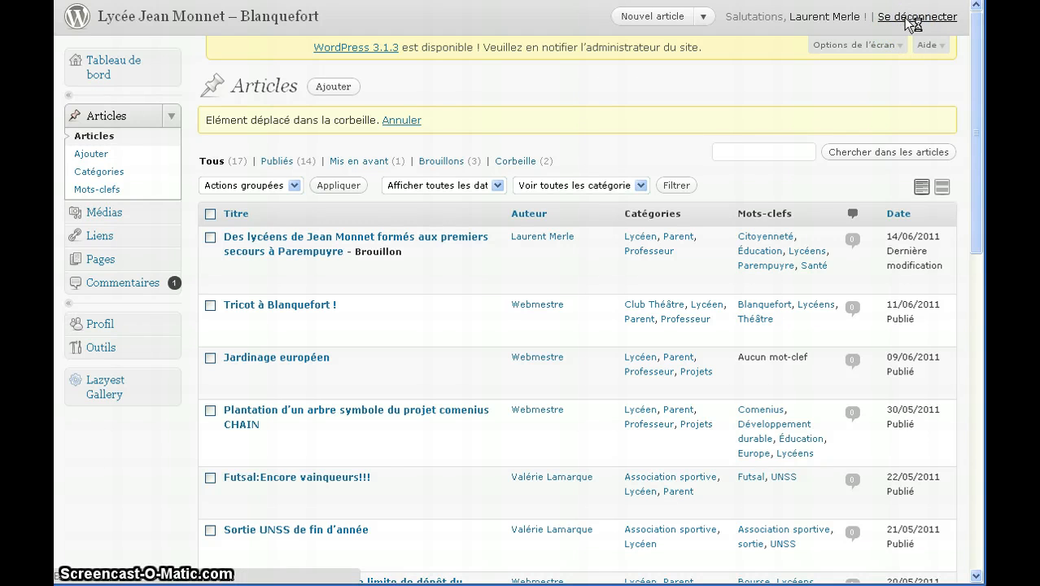
pyautogui.click(208, 12)
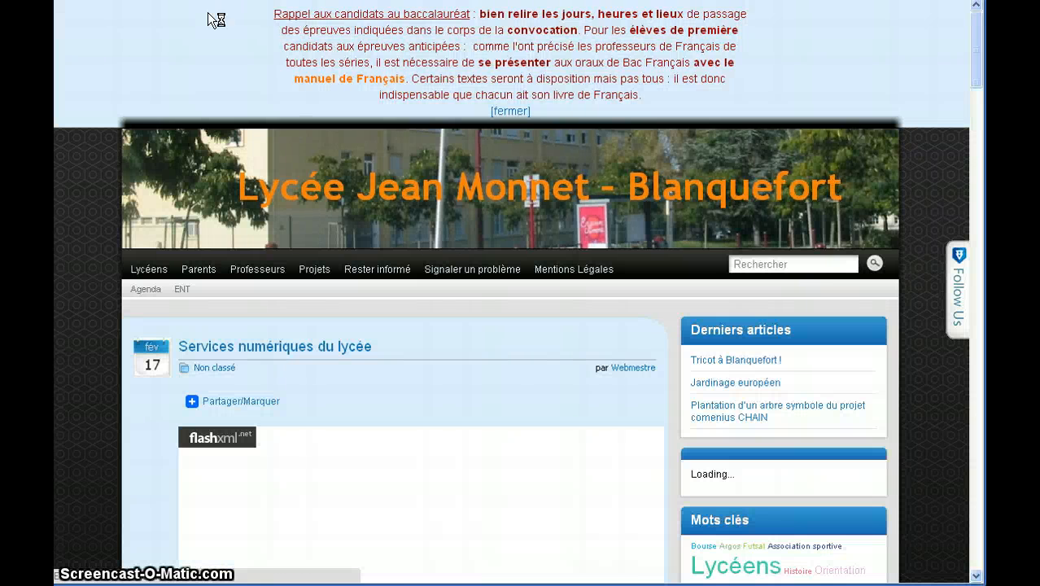
pyautogui.scroll(-1, 619, 360)
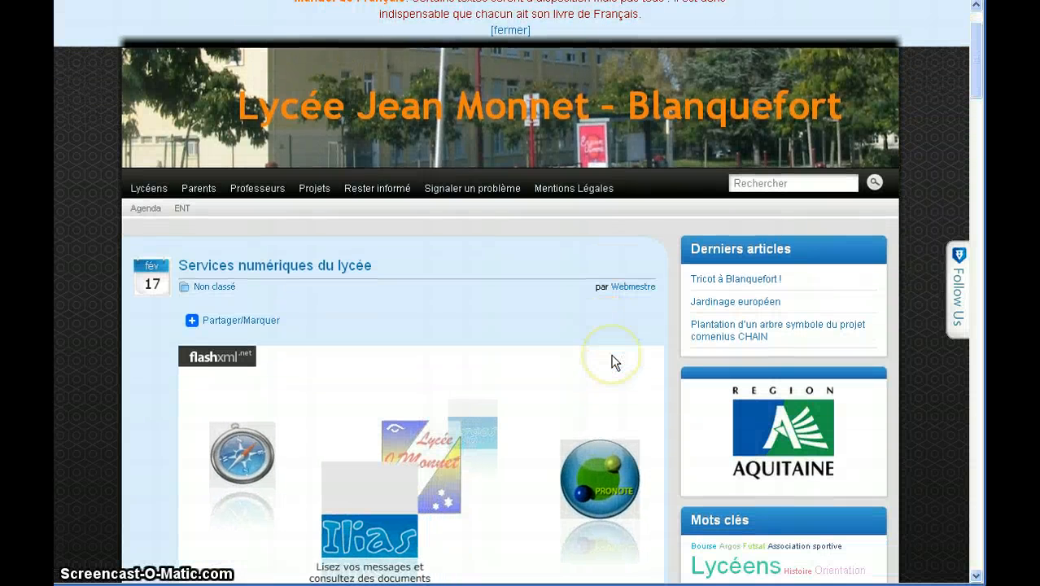